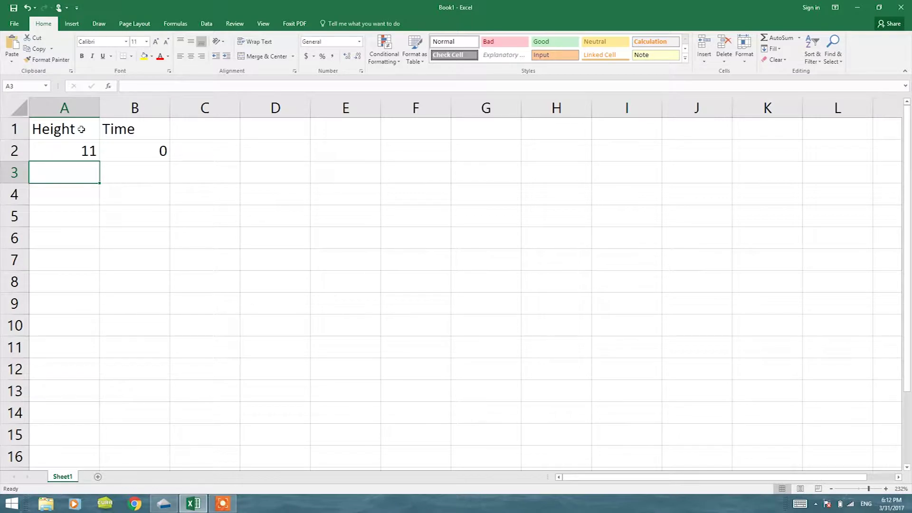
- Enter the heights 10, 9, 8, 7, 6 and 5 in cells A3 to A8
key(Return)
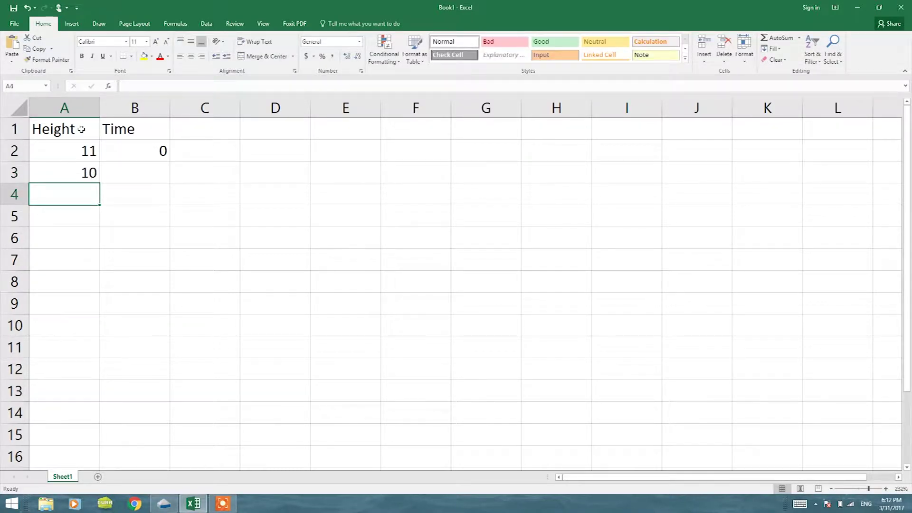
text(9)
key(Return)
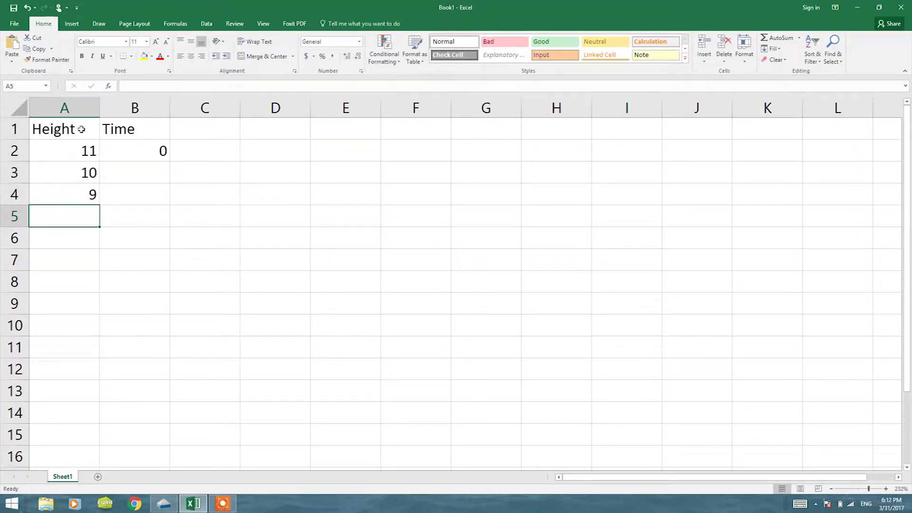
text(8)
key(Return)
text(7)
key(Return)
text(6)
key(Return)
text(5)
key(Right)
- Enter the times 9.66, 1996 and 30.2 in cells B3 to B5
key(Up)
key(Up)
key(Up)
key(Up)
key(Up)
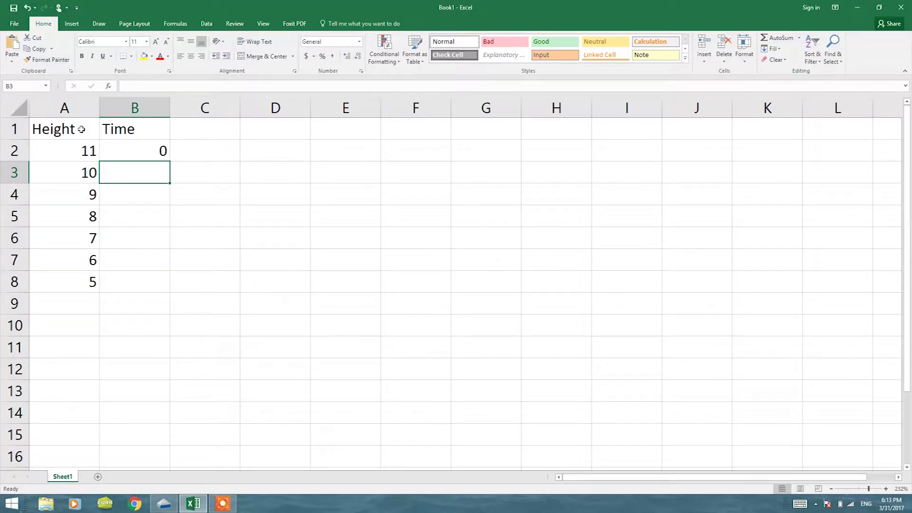
text(9.66)
key(Return)
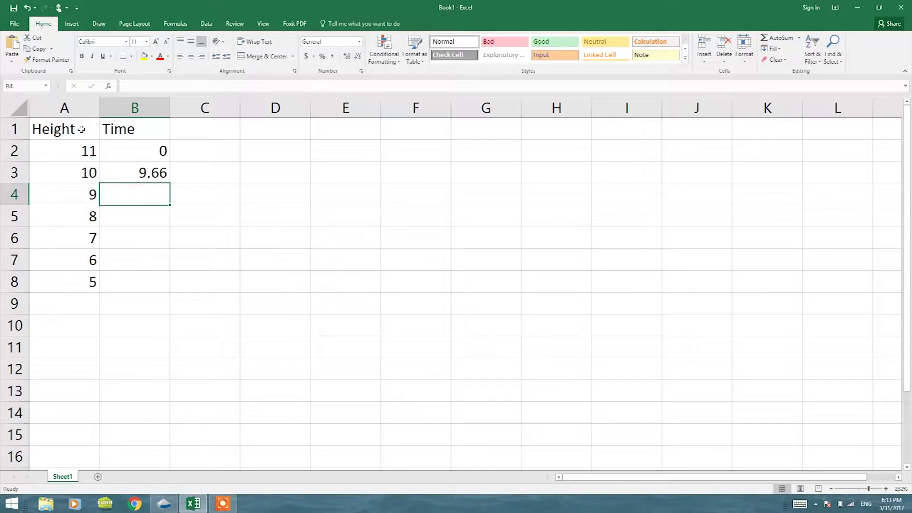
text(1996)
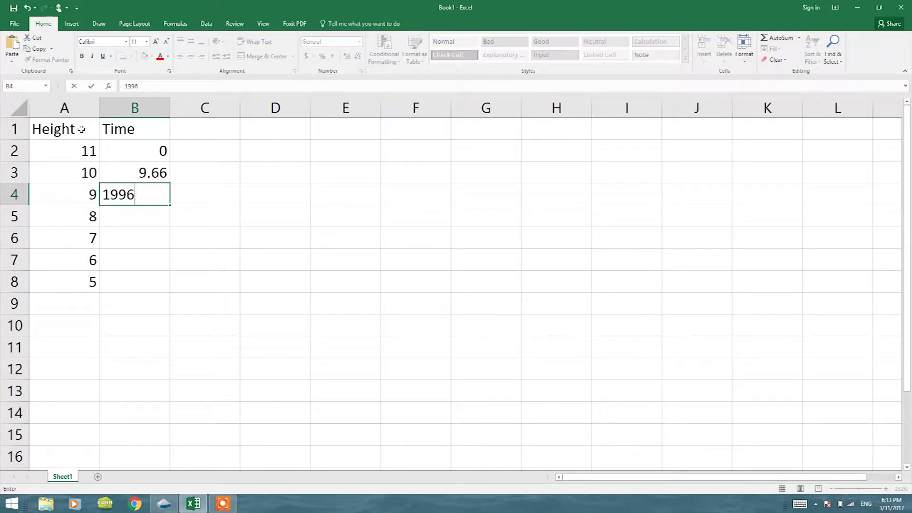
key(Return)
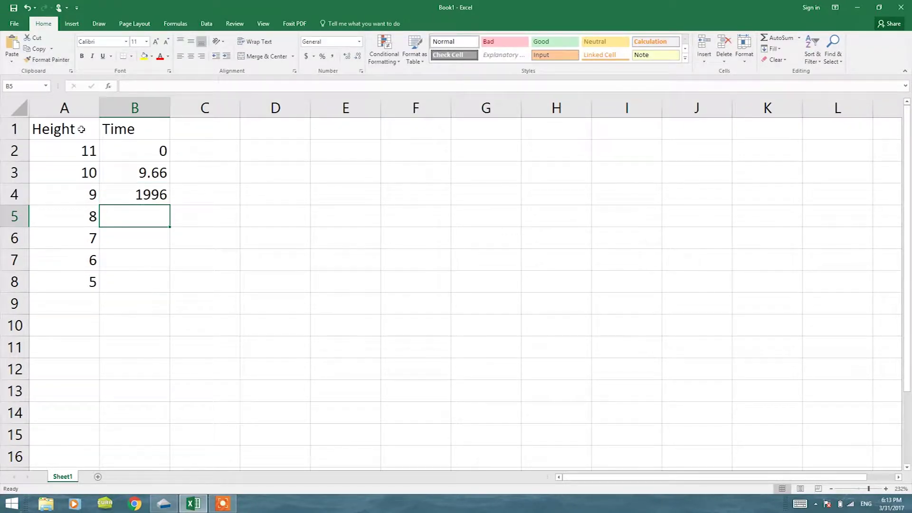
text(30.2)
key(Return)
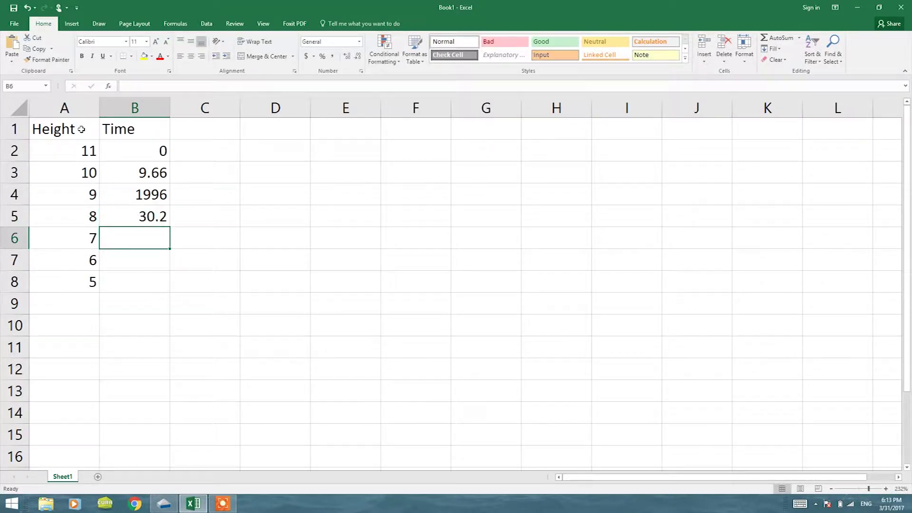
- Enter the times 42, 54.67 and 68.89 in cells B6 to B8
text(42)
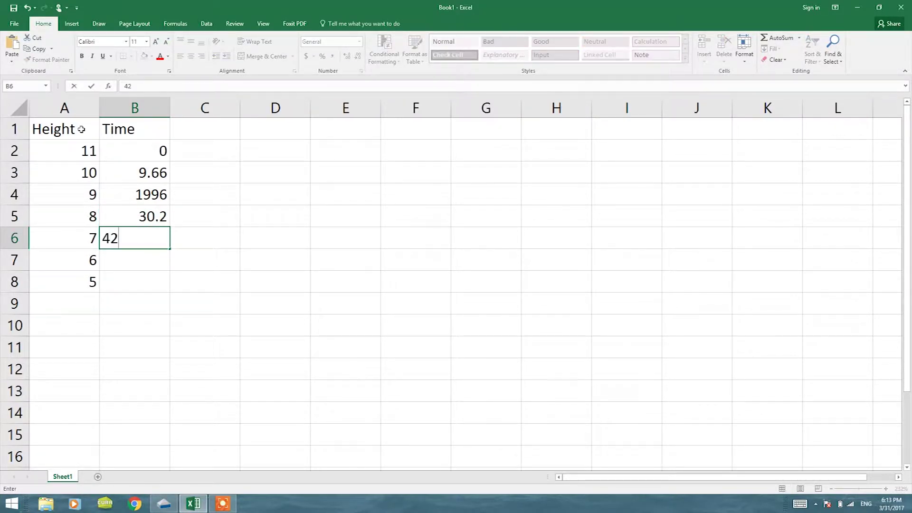
key(Return)
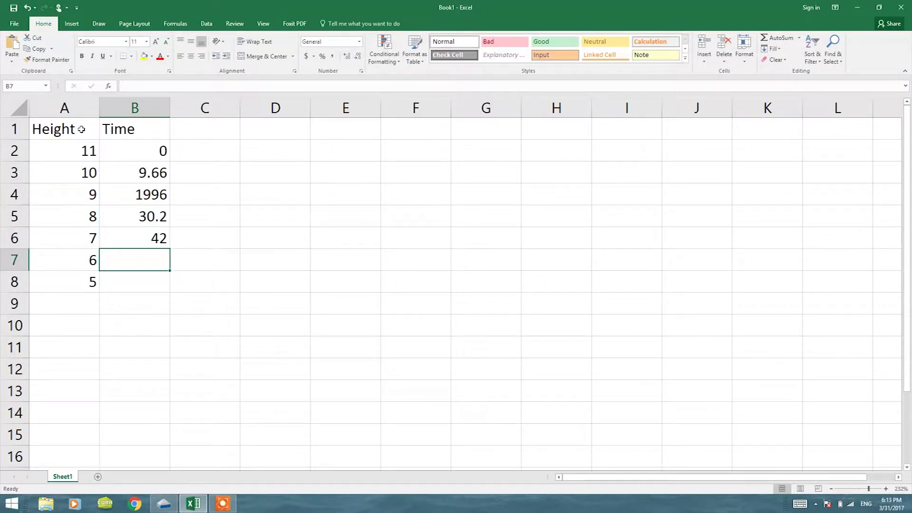
text(54)
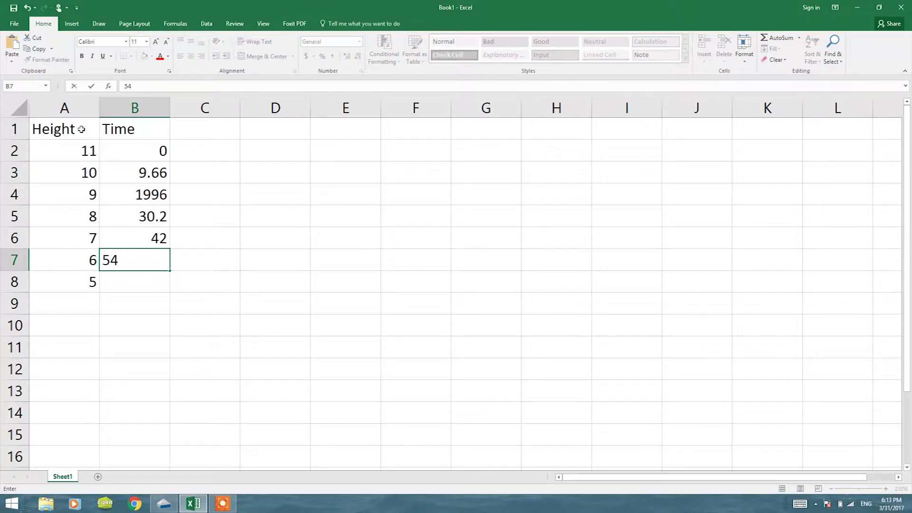
text(.67)
key(Return)
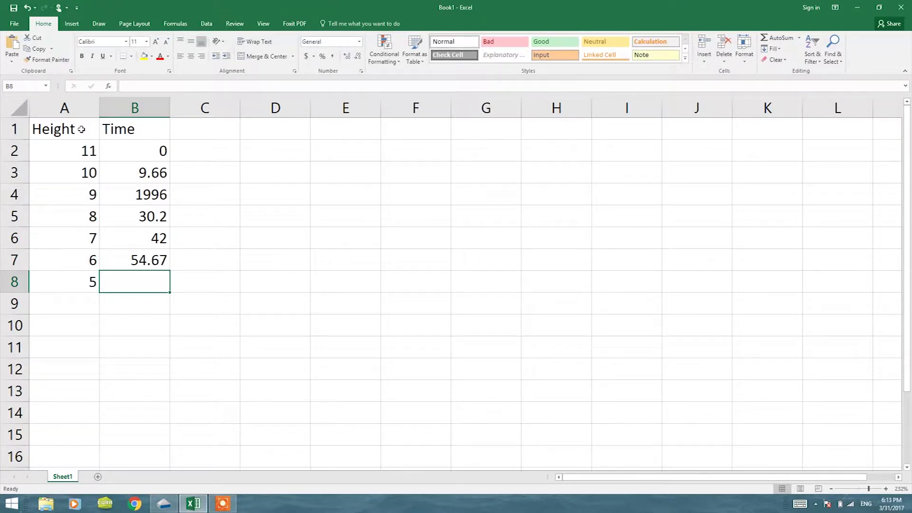
text(68.89)
key(Return)
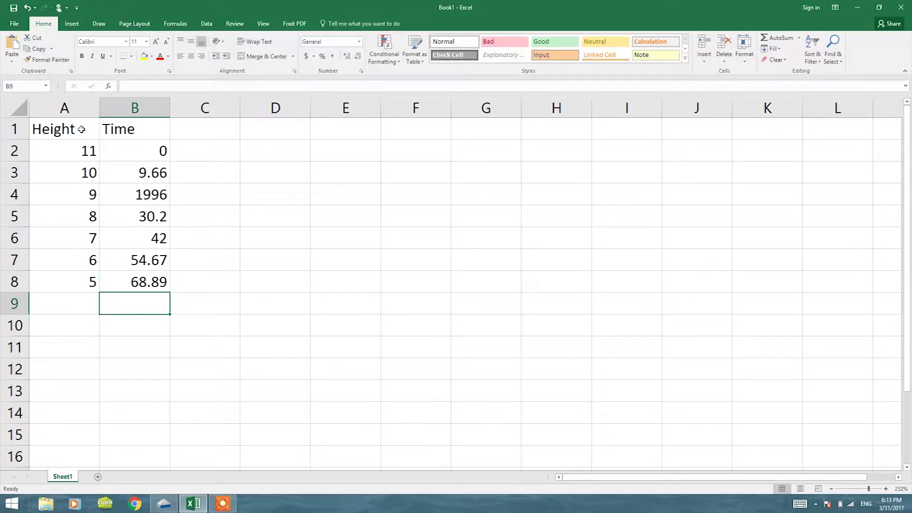
drag(81, 149, 132, 284)
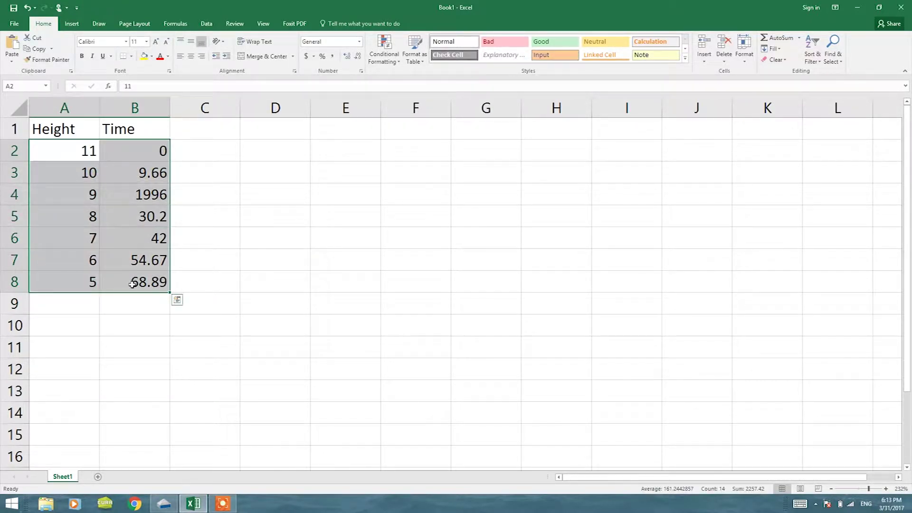
click(173, 268)
drag(147, 127, 54, 279)
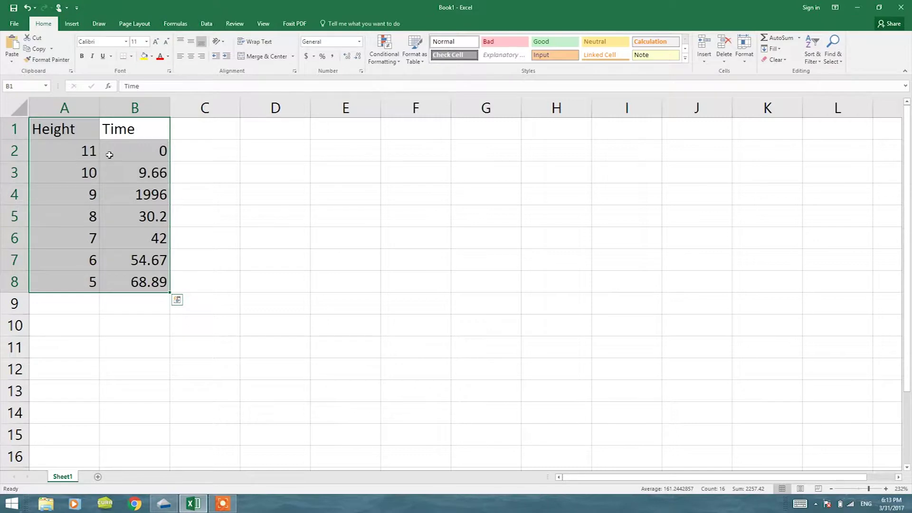
click(132, 153)
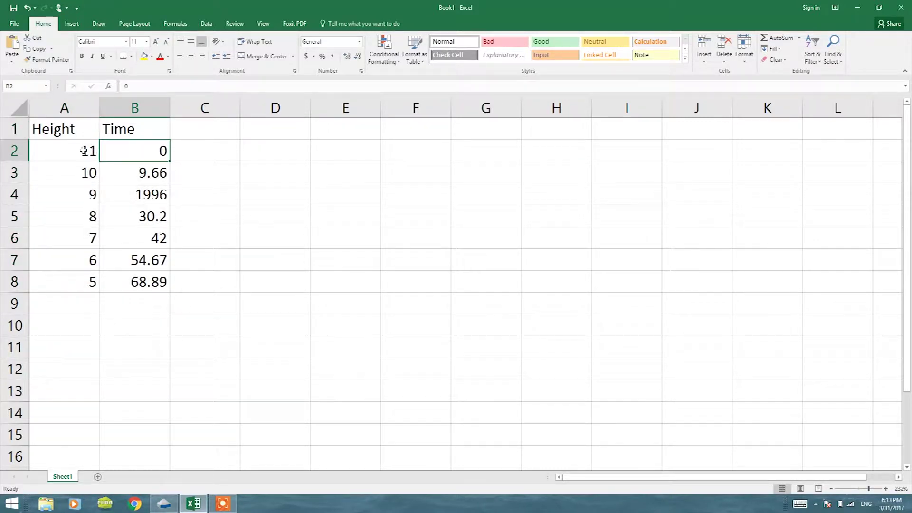
- Copy the height values in A2 to A8 and switch to PASCO Capstone
drag(72, 149, 74, 284)
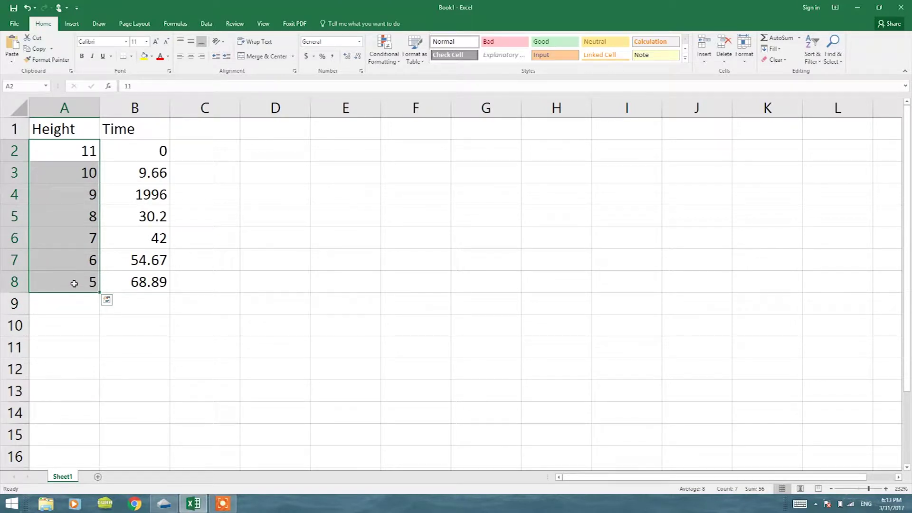
key(ctrl+c)
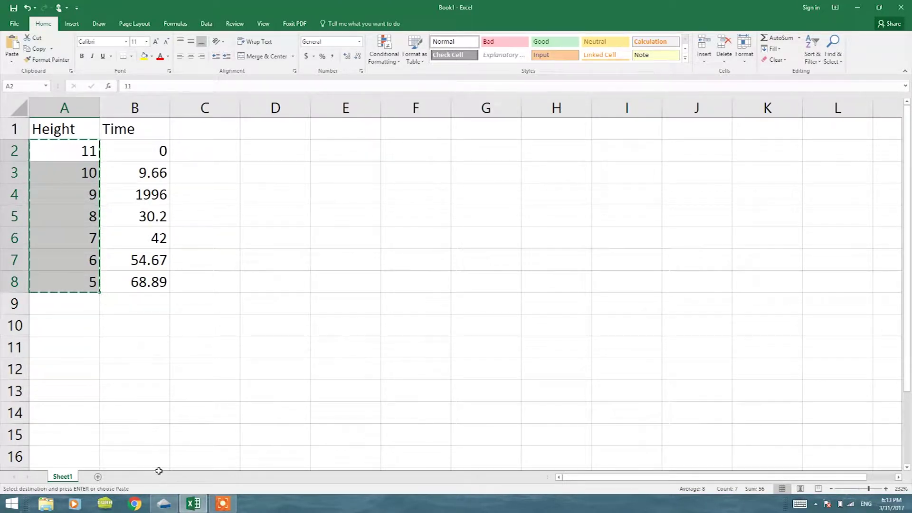
click(165, 502)
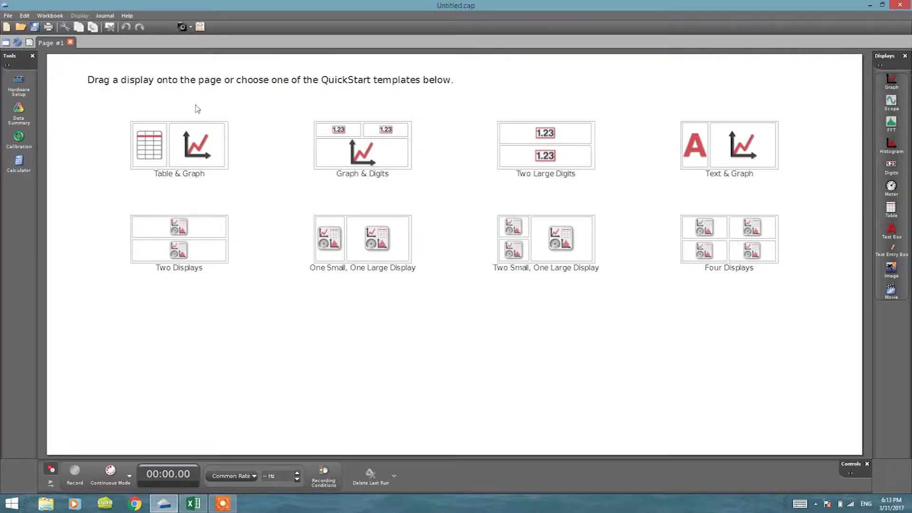
- Set up a Table & Graph page and define the first table column as user-entered data named Height with unit cm
click(175, 151)
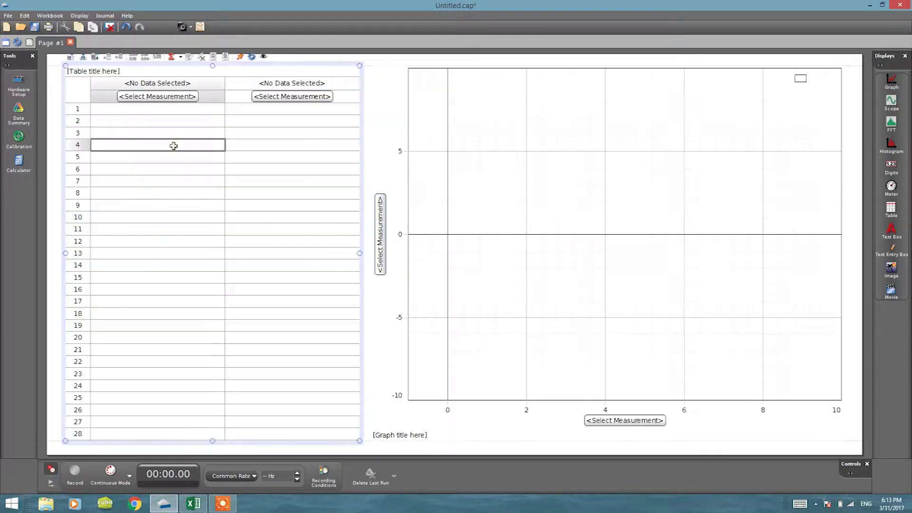
click(164, 97)
mouse_move(161, 107)
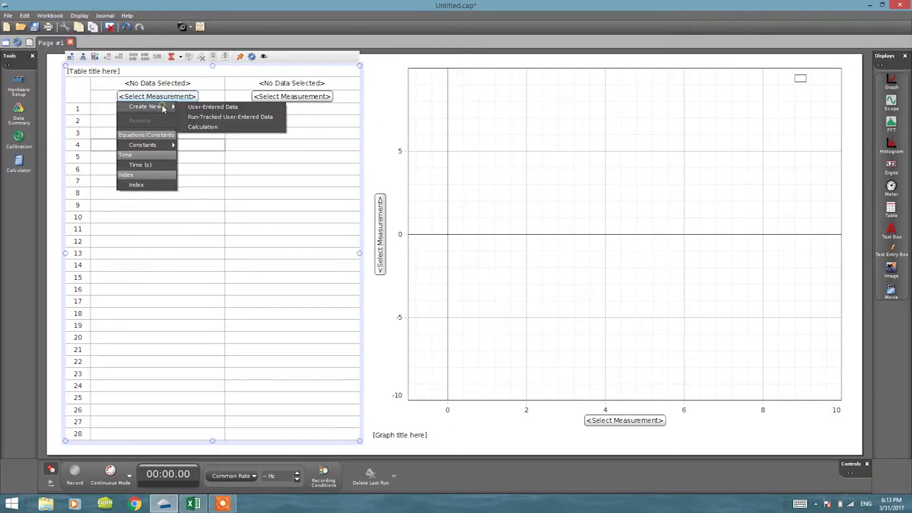
click(201, 108)
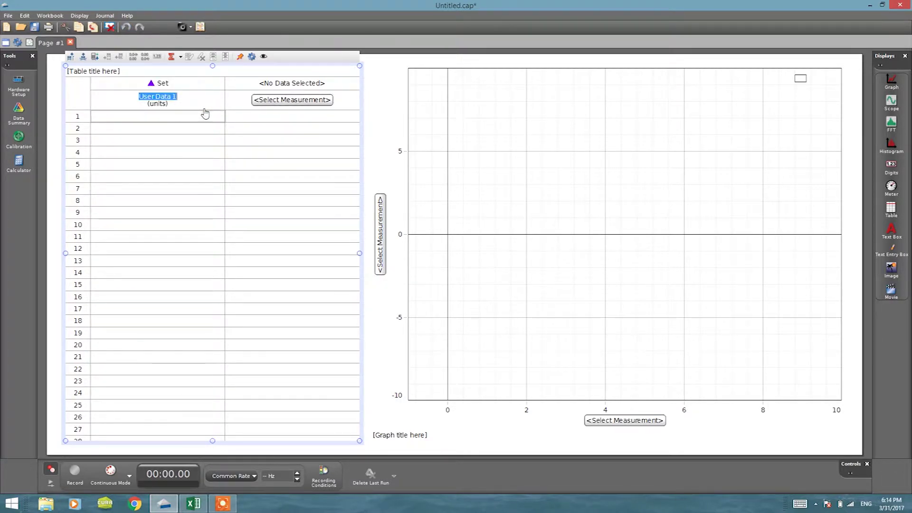
text(Height)
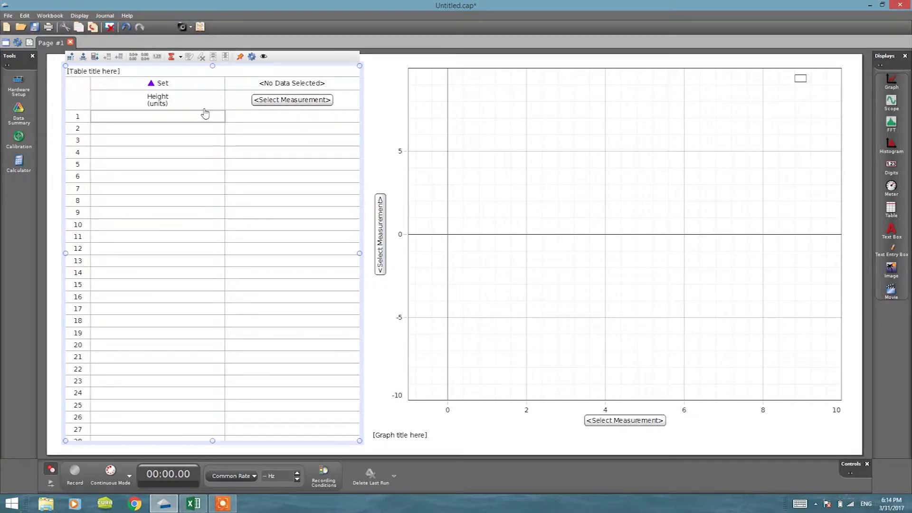
key(Tab)
text(cm)
key(Return)
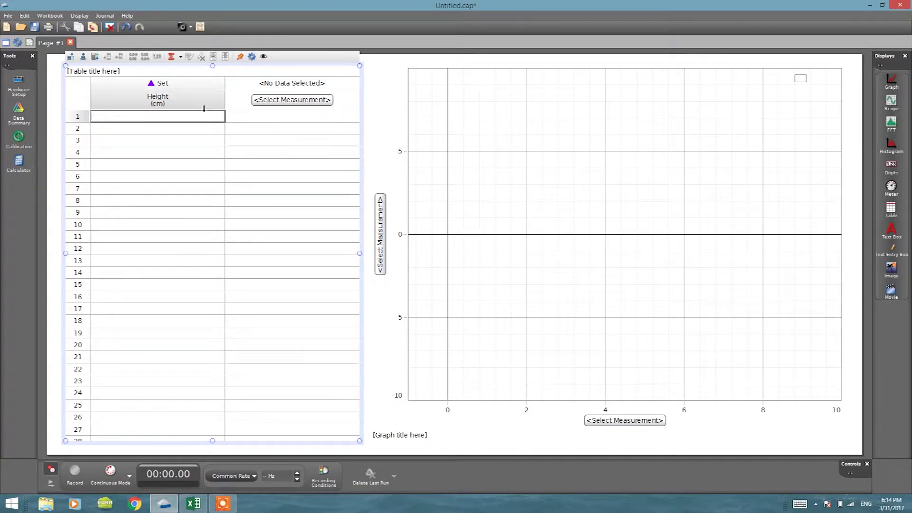
- Paste the copied height values into the Height column starting at row 1
text(11)
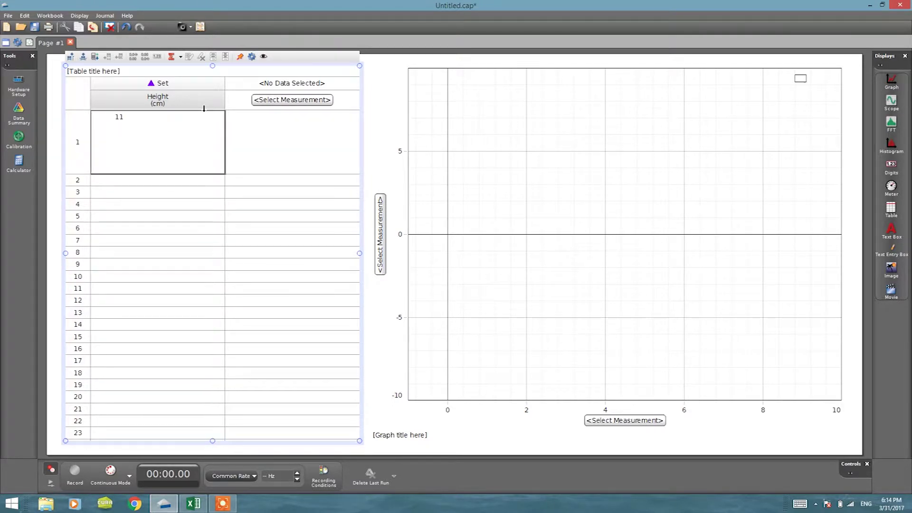
key(BackSpace)
key(BackSpace)
key(ctrl+v)
key(Return)
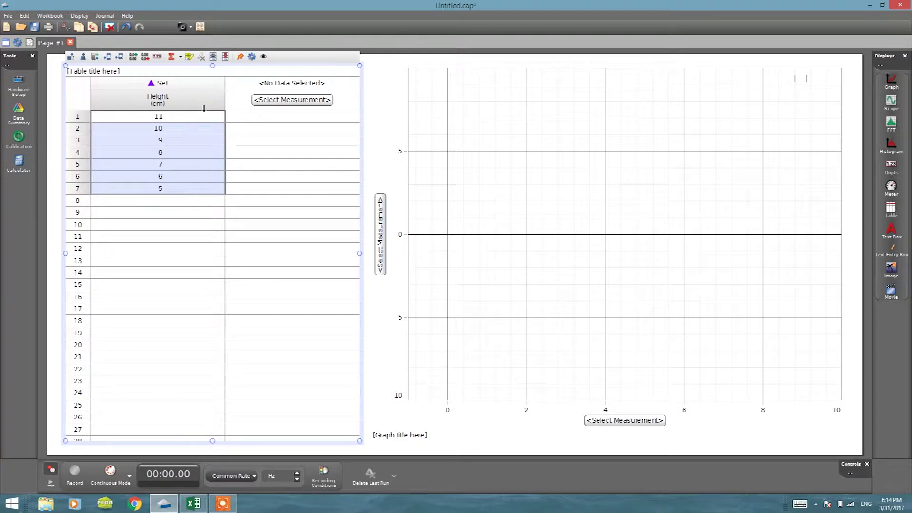
- Copy the time values in B2 to B8 of the Excel sheet and return to PASCO Capstone
key(alt+Tab)
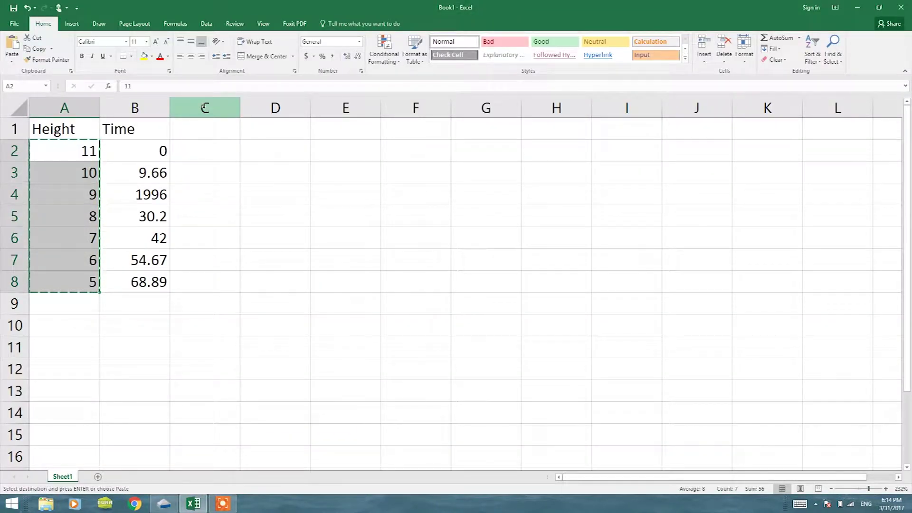
drag(147, 148, 149, 282)
key(ctrl+c)
key(alt+Tab)
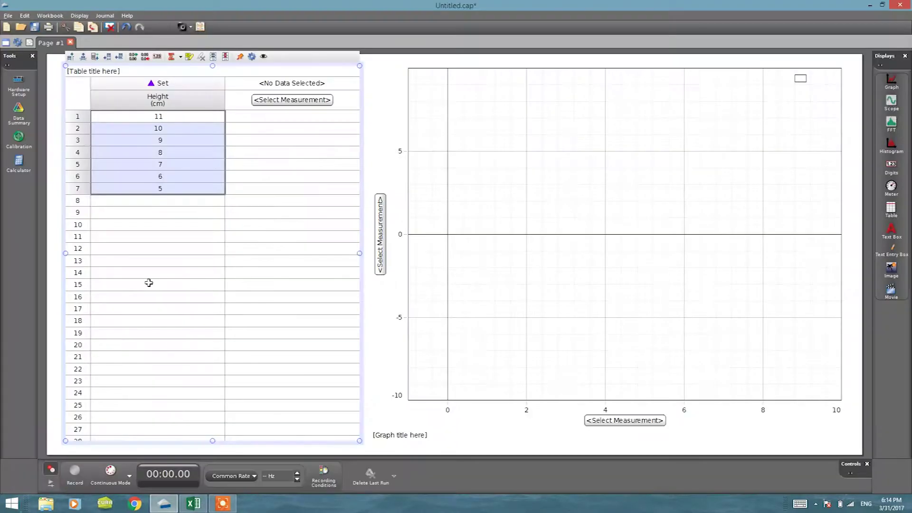
- Try to define the second table column as user-entered data named Time with unit s
click(282, 108)
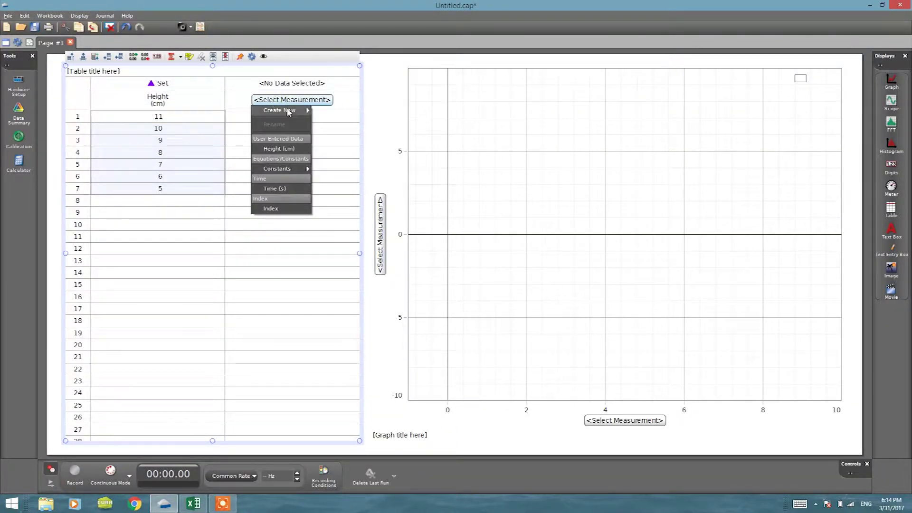
mouse_move(288, 110)
click(326, 113)
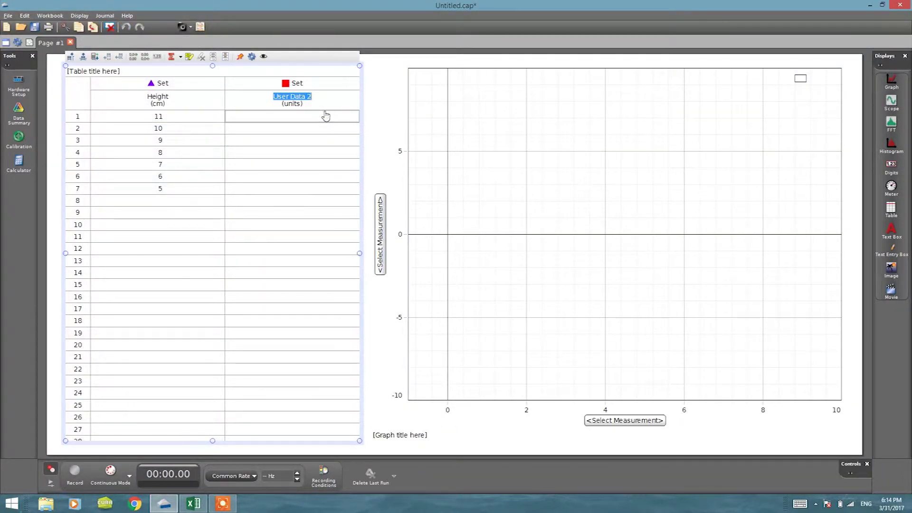
text(Time)
key(Tab)
text(s)
key(Return)
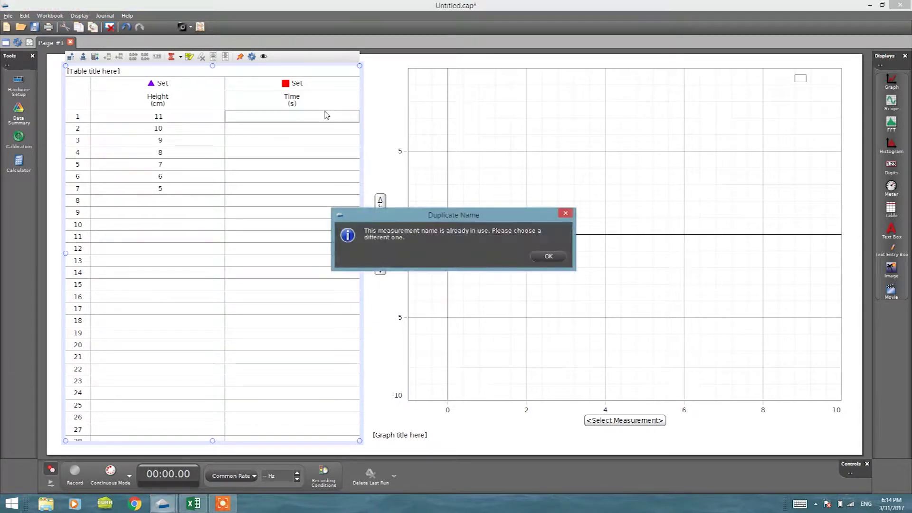
key(Return)
- Define the second table column as new user-entered data named Time2 with unit s and paste the copied times from row 1
click(292, 99)
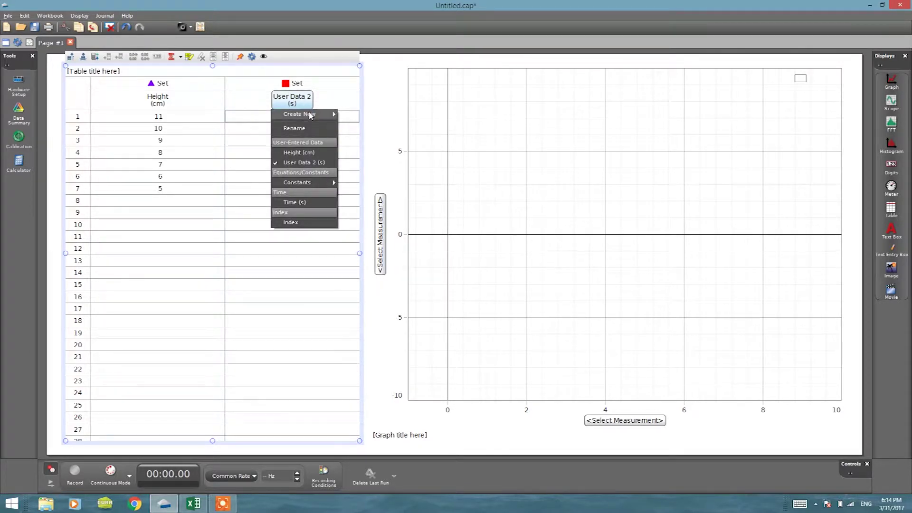
mouse_move(311, 115)
click(344, 116)
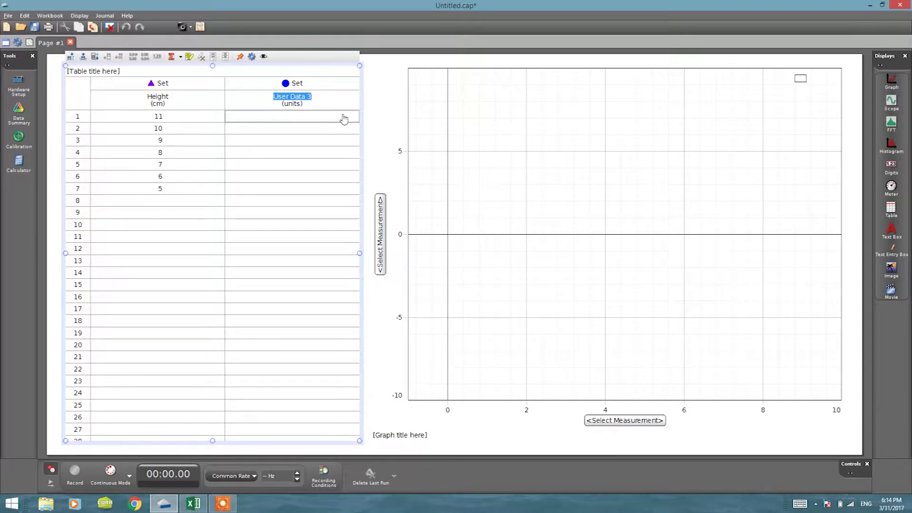
text(Time2)
key(Tab)
text(s)
key(Return)
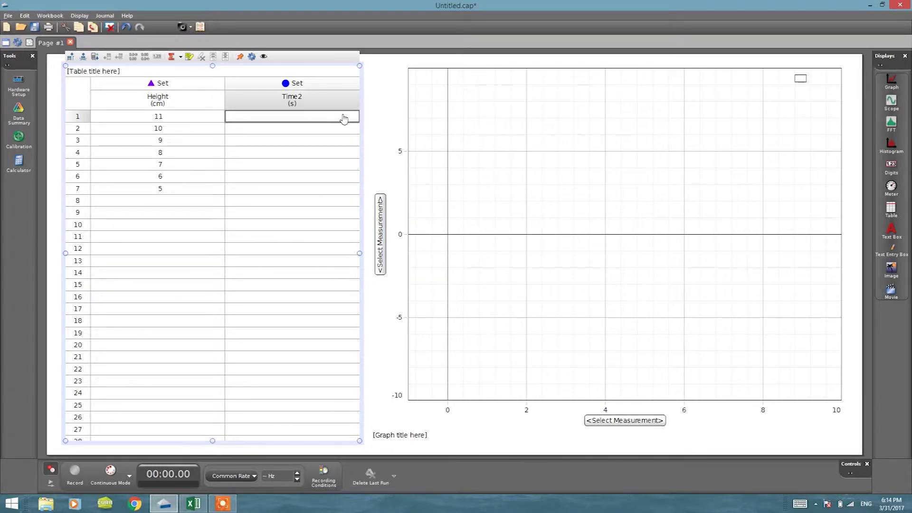
key(ctrl+v)
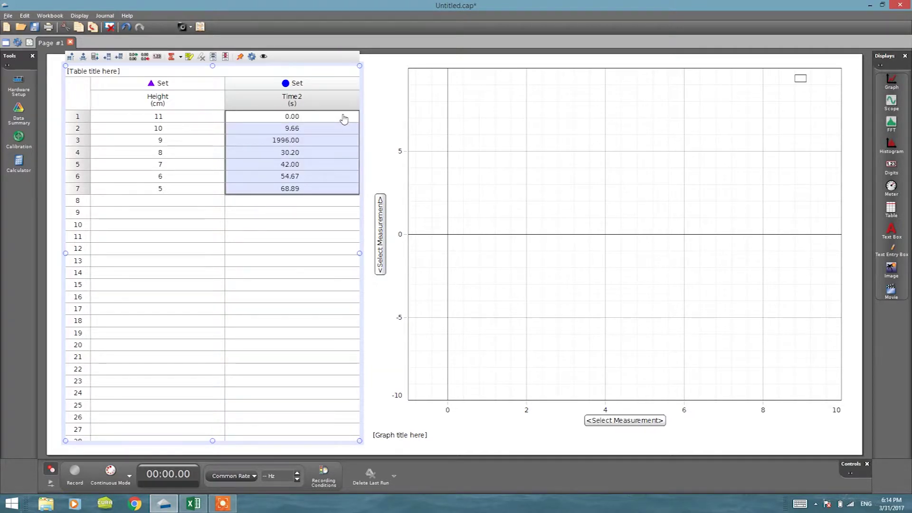
click(315, 218)
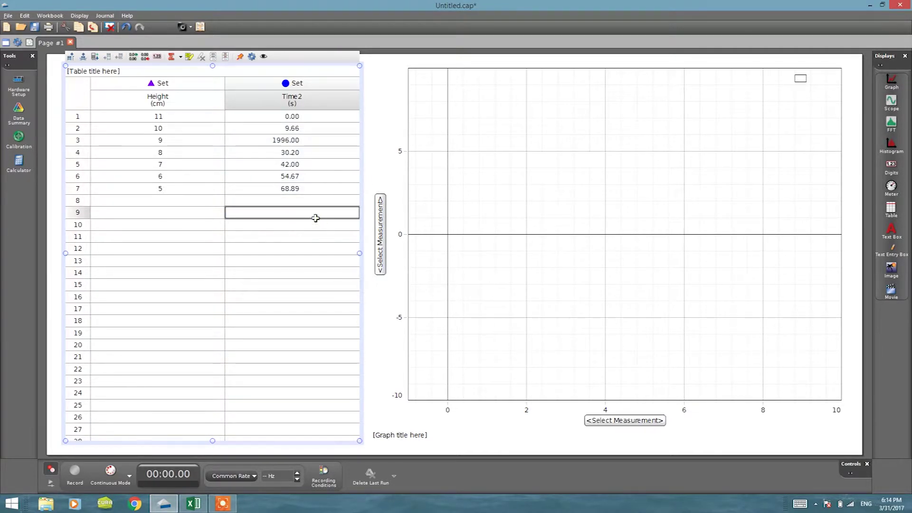
- Check the row 3 time against the Excel sheet and correct it to 19.96 in the Capstone table's Time2 column
click(298, 140)
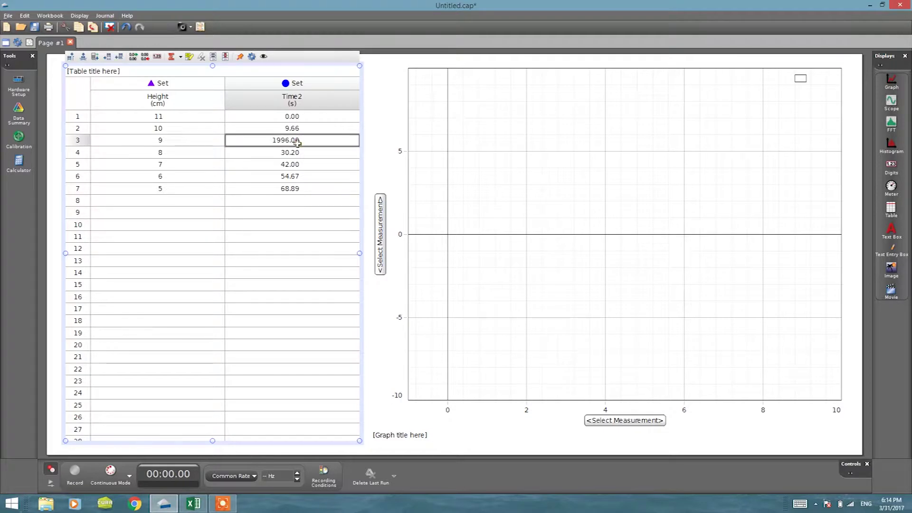
key(alt+Tab)
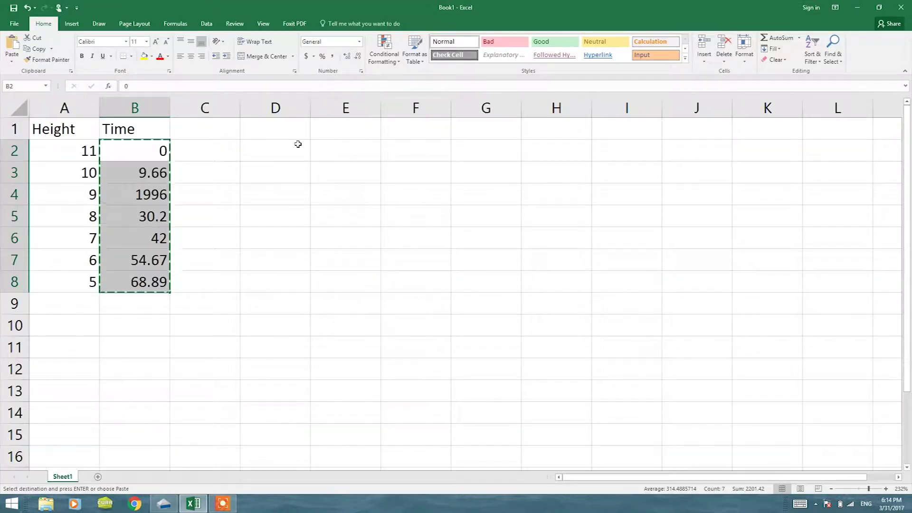
key(alt+Tab)
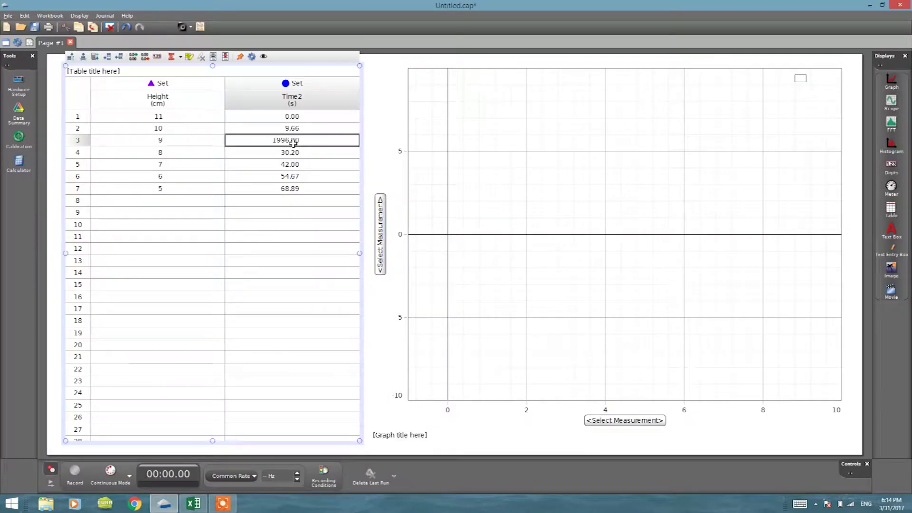
double_click(282, 141)
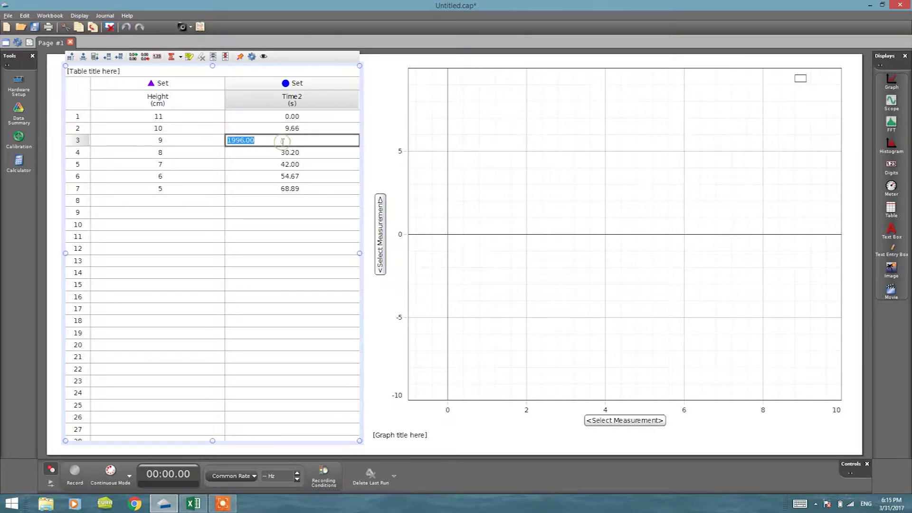
key(BackSpace)
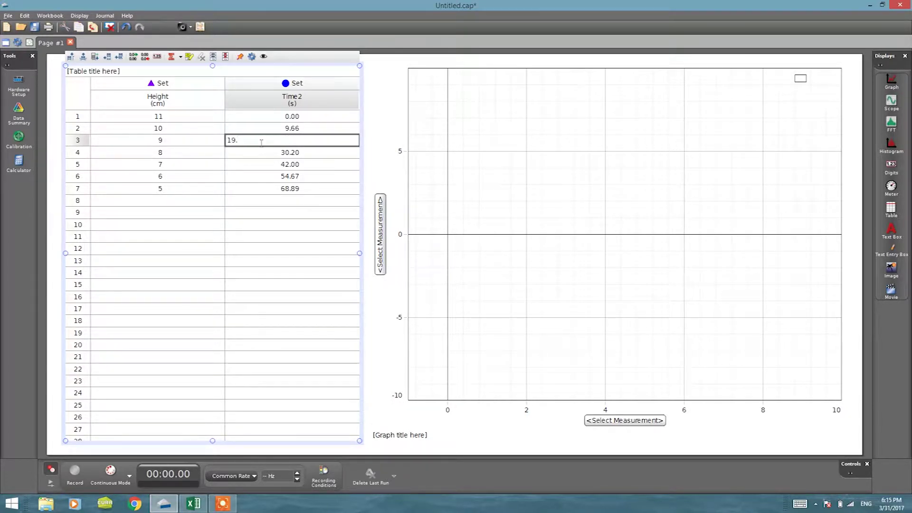
text(19.96)
key(Return)
click(287, 199)
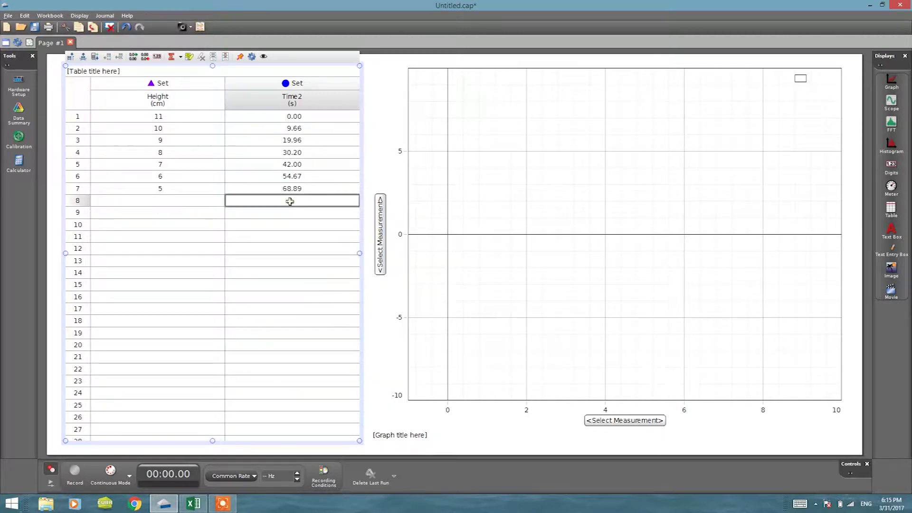
click(287, 190)
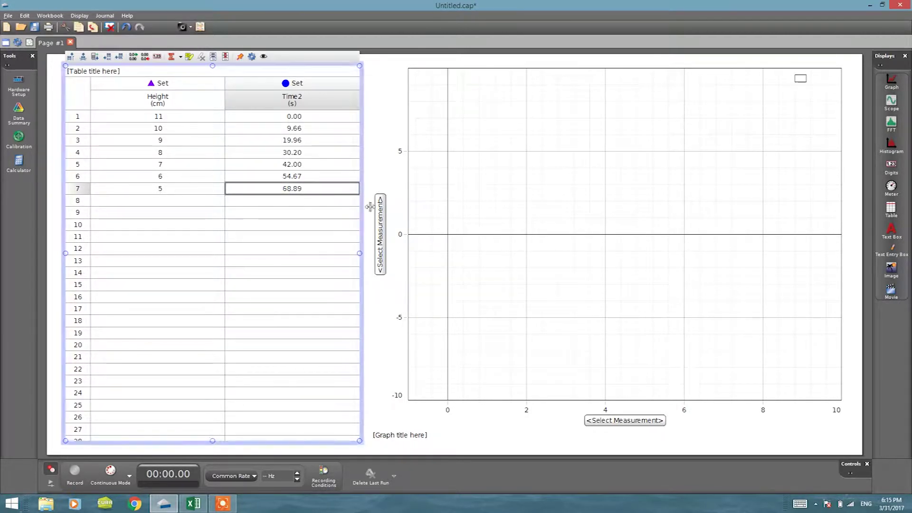
- Plot Height (cm) on the graph's vertical axis against Time2 (s) on the horizontal axis
click(380, 221)
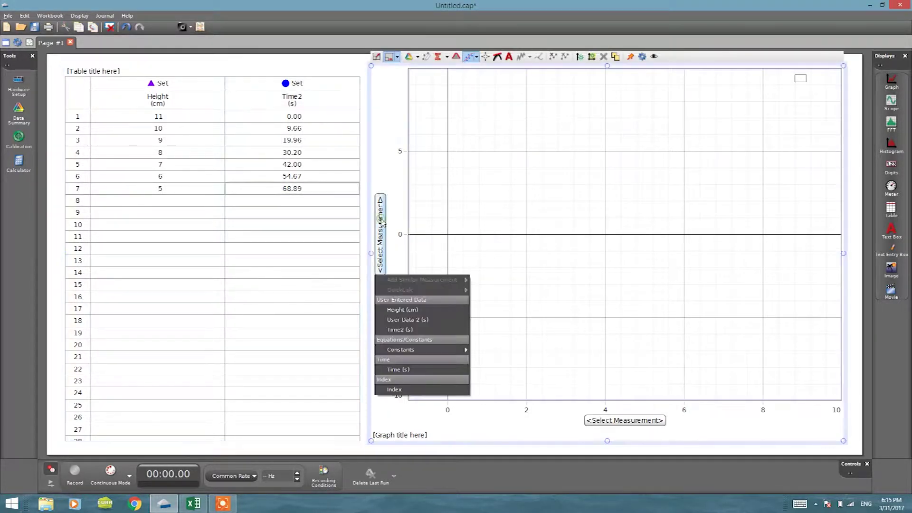
click(400, 311)
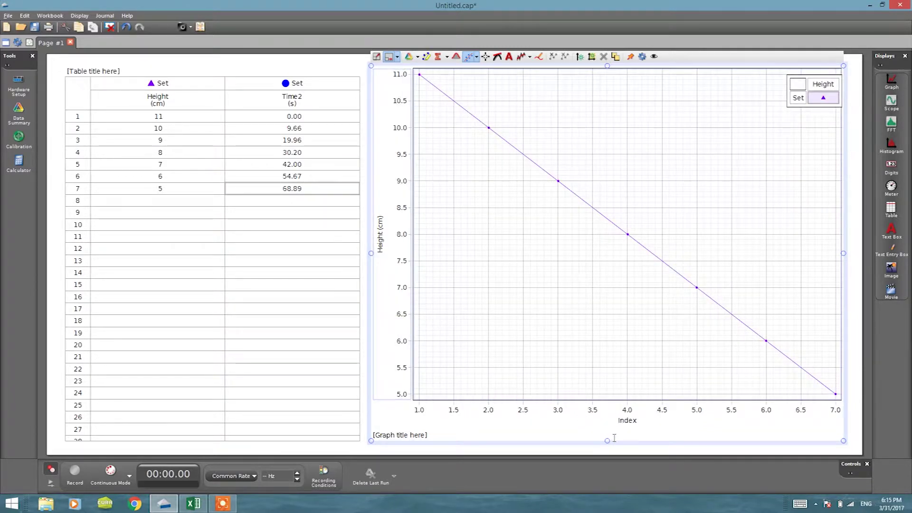
click(627, 420)
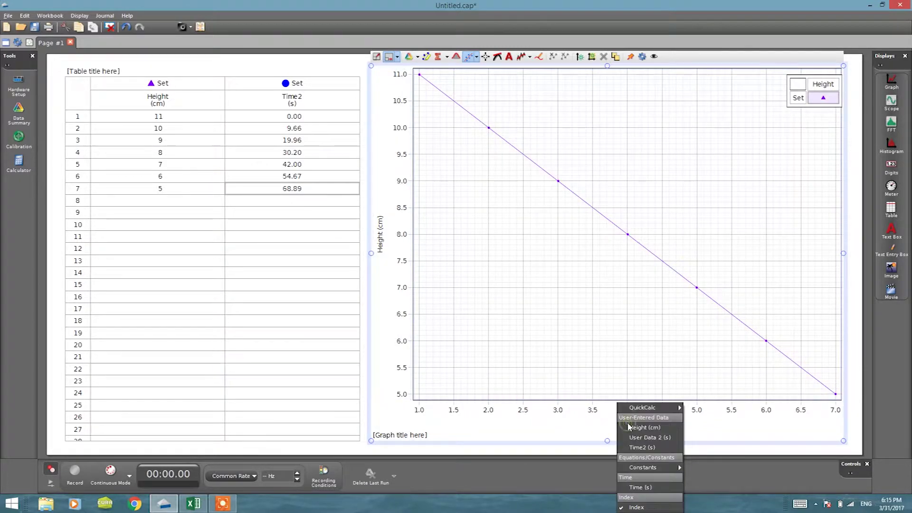
click(636, 447)
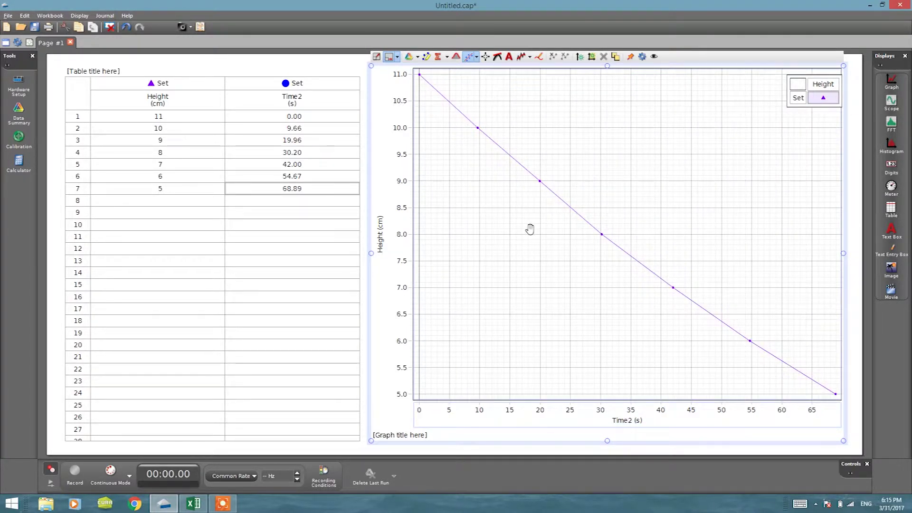
- Rescale and shift the graph axes to span about -1 to 13 cm in Height and -20 to 130 s in Time2, including the origin
drag(400, 102, 401, 169)
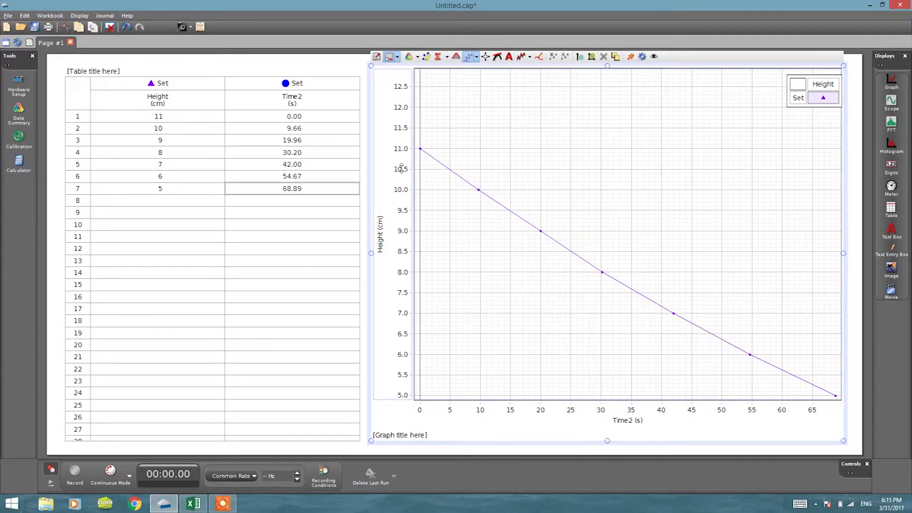
drag(778, 408, 648, 413)
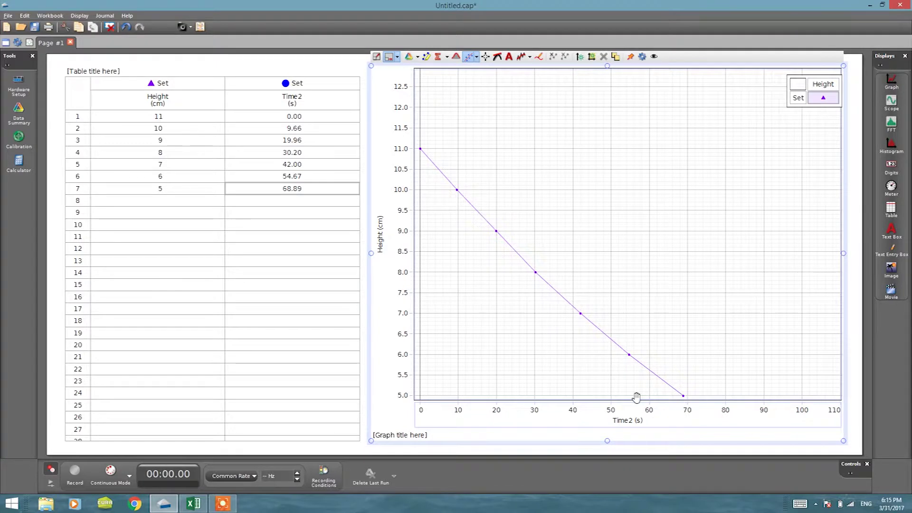
drag(553, 298, 600, 271)
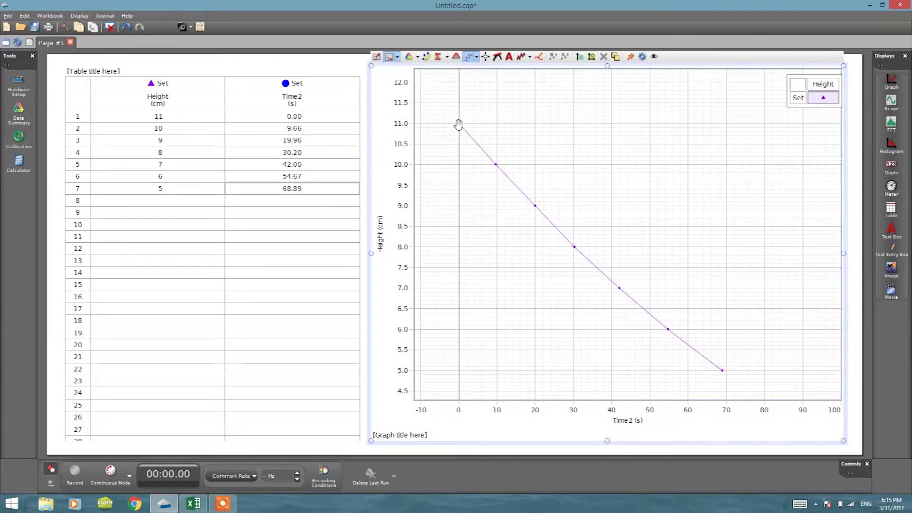
drag(523, 291, 524, 268)
drag(398, 210, 398, 274)
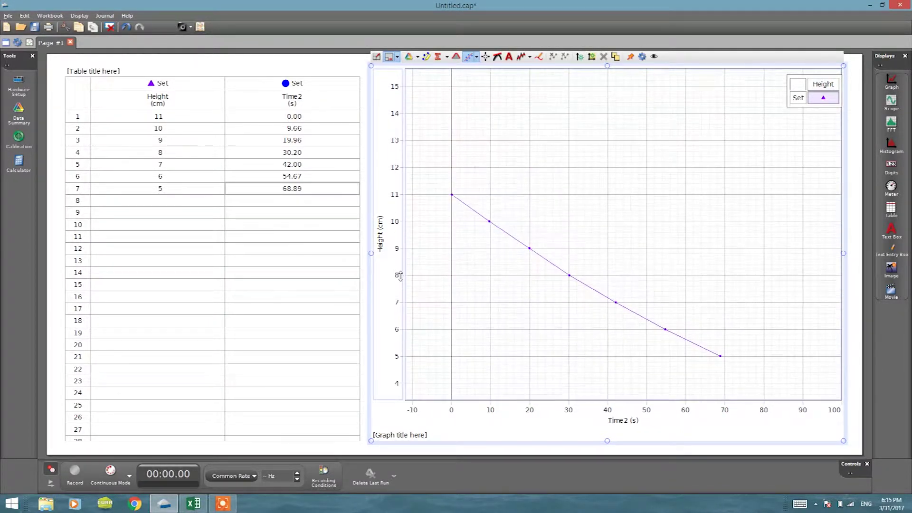
drag(648, 407, 613, 407)
drag(578, 350, 576, 252)
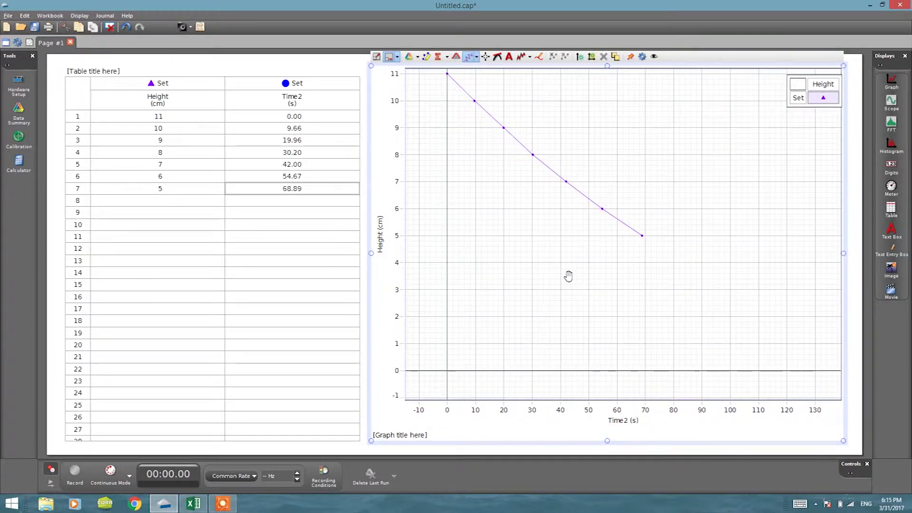
drag(535, 280, 548, 288)
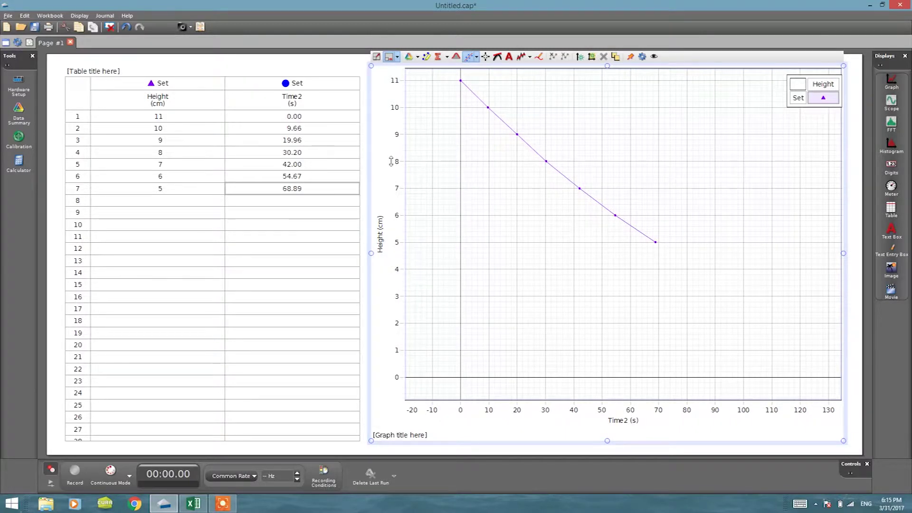
drag(391, 161, 391, 194)
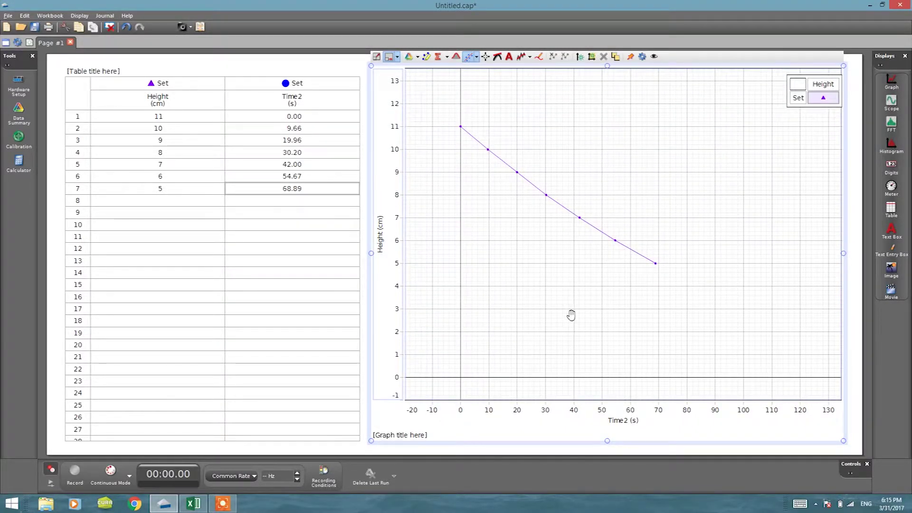